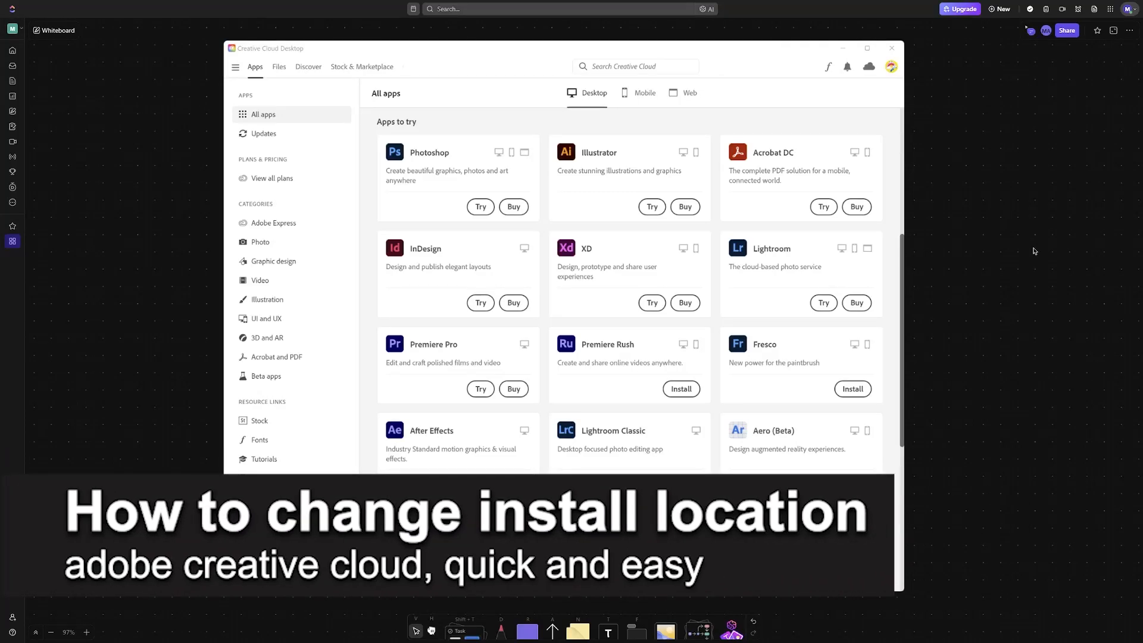
With the pink pen, underline the Creative Cloud Desktop title and handwrite 'Desktop App' beside the screenshot.
key(d)
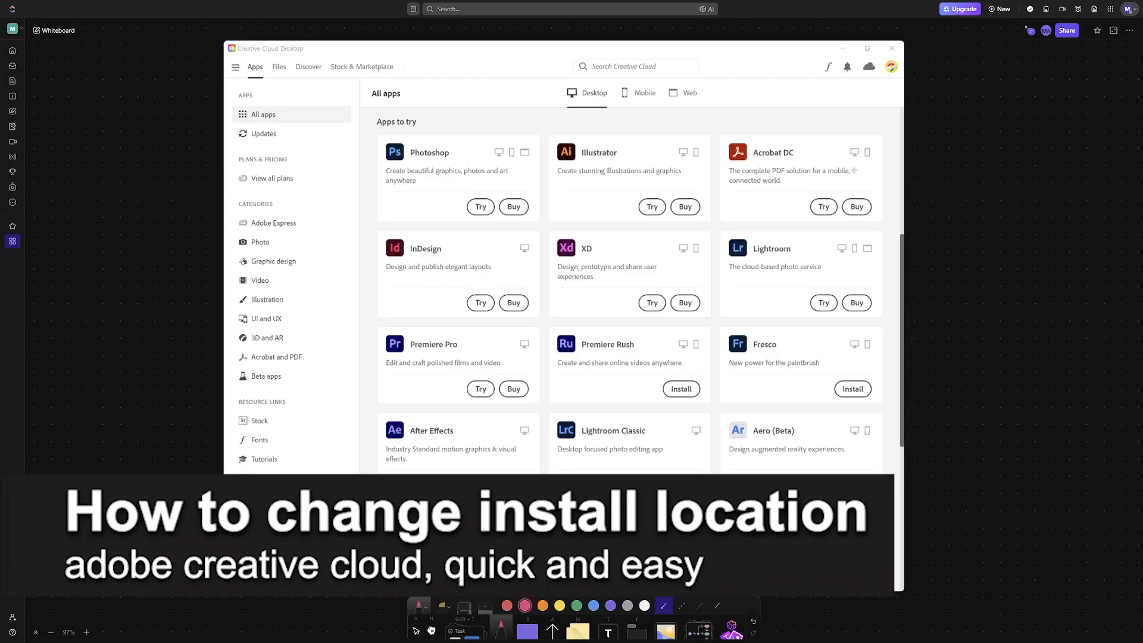
drag(240, 54, 228, 59)
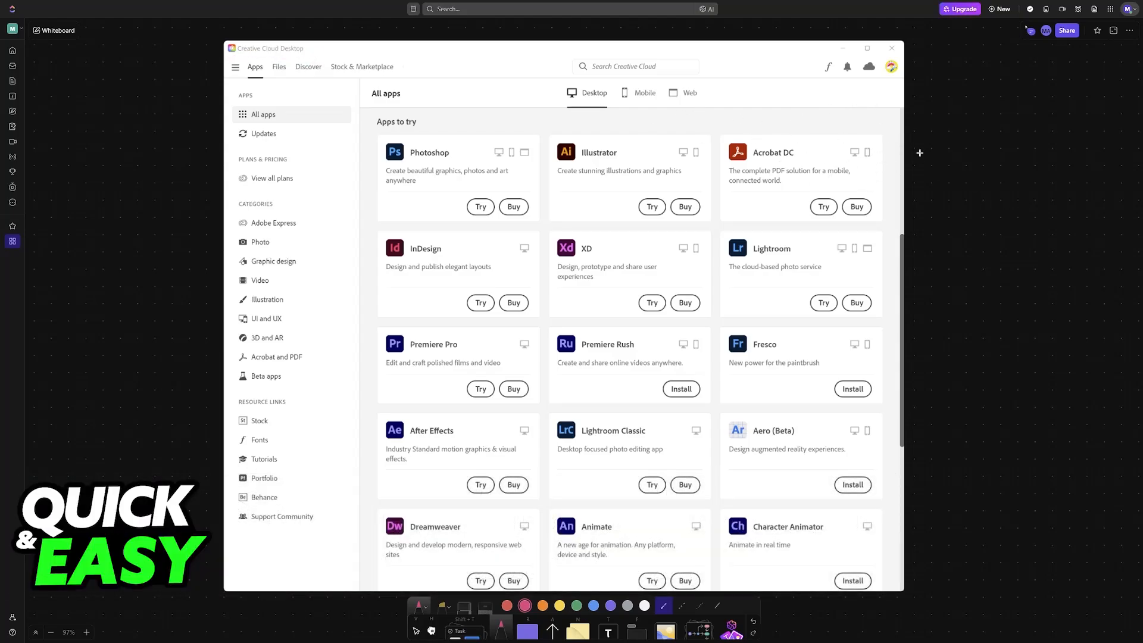
mouse_move(920, 133)
mouse_down()
mouse_move(960, 161)
mouse_move(968, 145)
mouse_move(964, 154)
mouse_move(1001, 155)
mouse_move(1037, 141)
mouse_up()
key(ctrl+z)
mouse_move(953, 192)
mouse_down()
mouse_move(961, 164)
mouse_move(968, 186)
mouse_up()
mouse_move(959, 179)
mouse_down()
mouse_move(988, 188)
mouse_move(991, 177)
mouse_up()
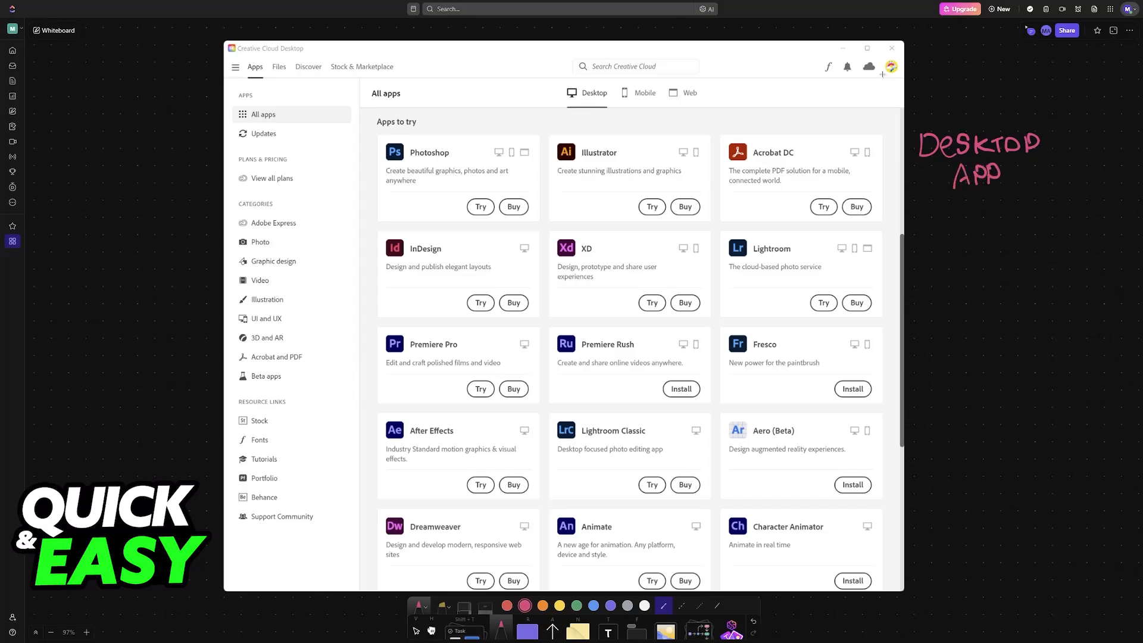
Circle the profile avatar and draw a pointer to it.
mouse_move(883, 76)
mouse_down()
mouse_move(902, 55)
mouse_move(883, 97)
mouse_move(915, 114)
mouse_up()
scroll(571, 357, down, 10)
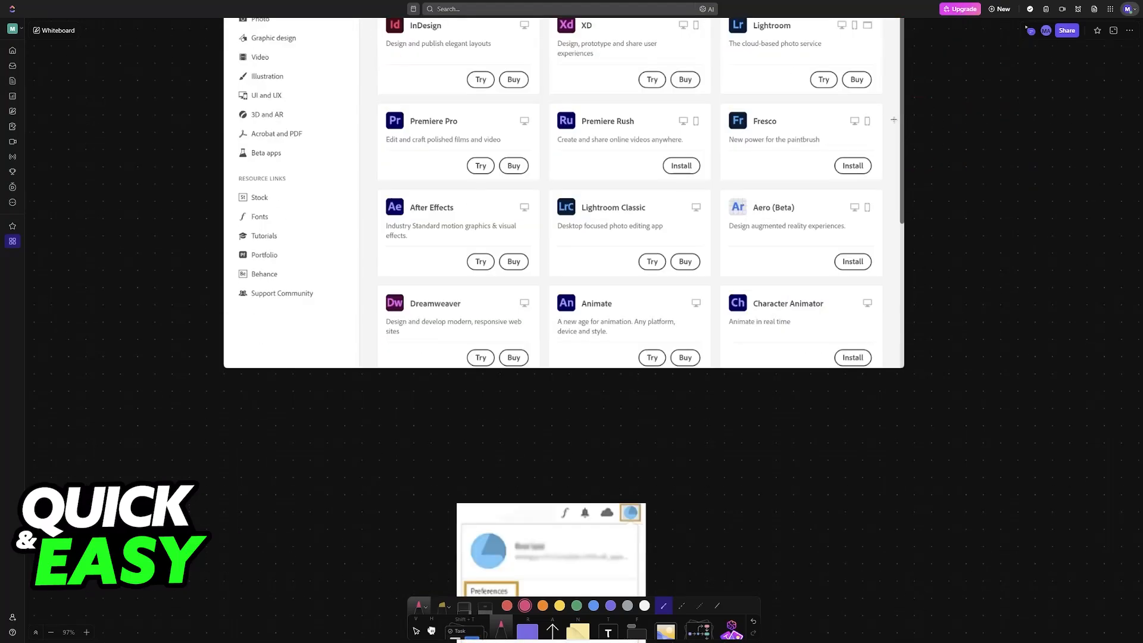
scroll(673, 226, up, 5)
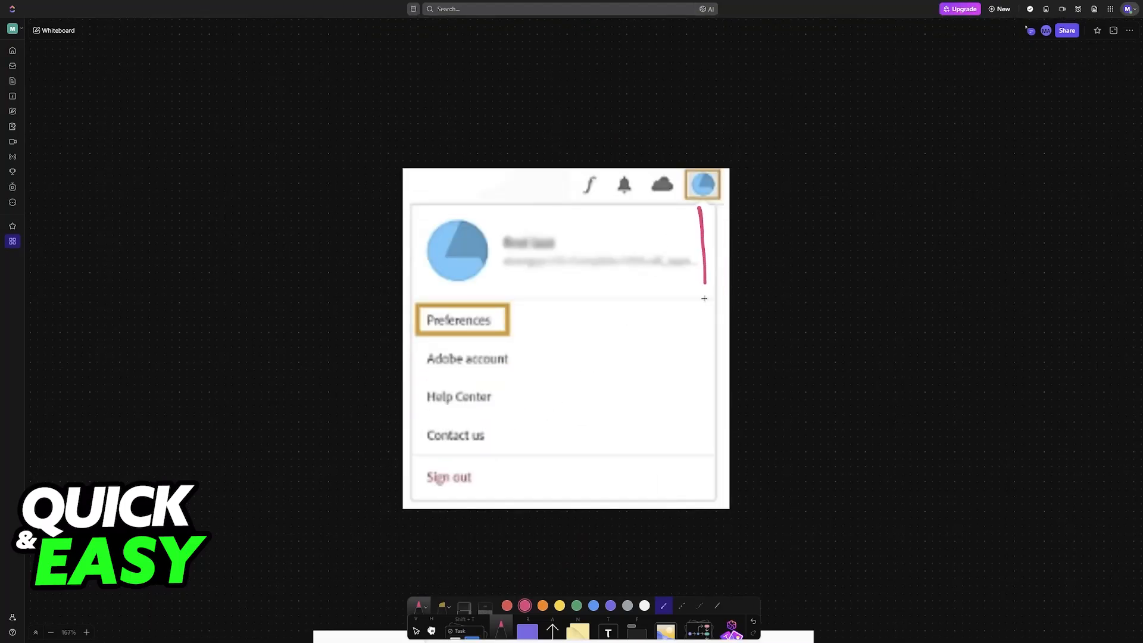
Draw an arrow from the avatar to Preferences, underline it, and bracket the Apps category.
drag(699, 207, 522, 334)
drag(425, 331, 497, 330)
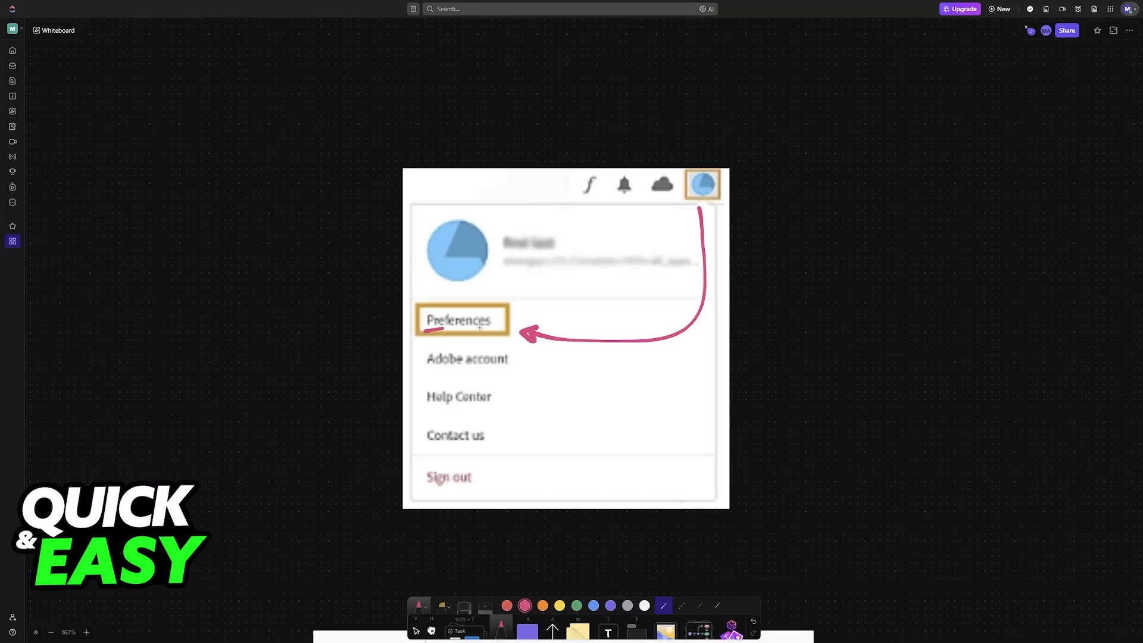
scroll(560, 342, down, 2)
scroll(560, 342, down, 7)
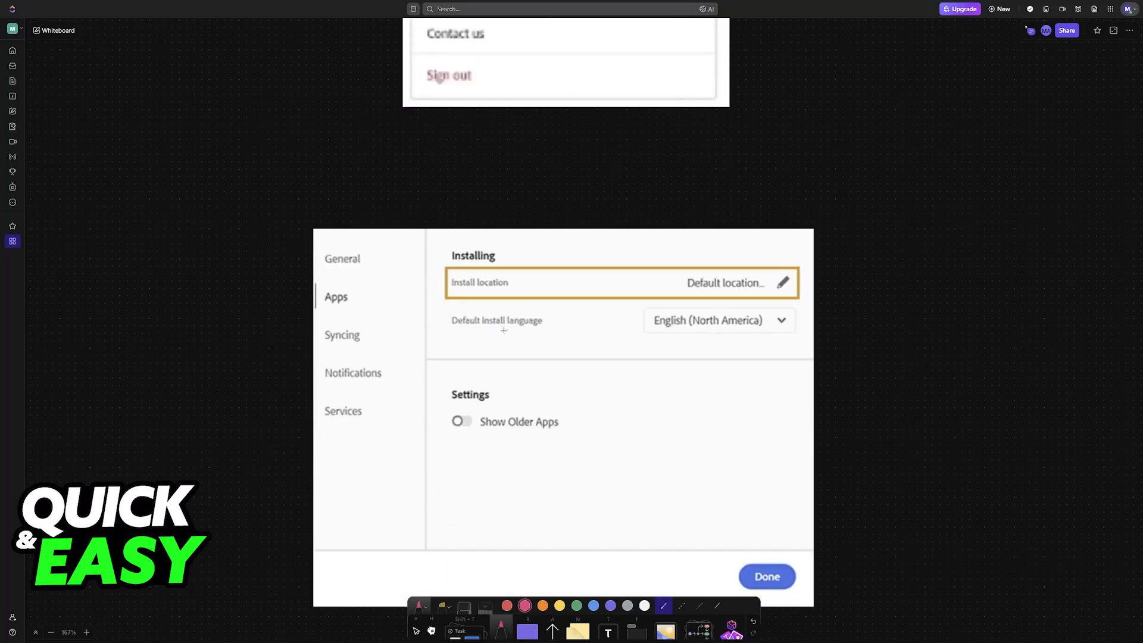
scroll(329, 277, down, 1)
drag(325, 268, 324, 230)
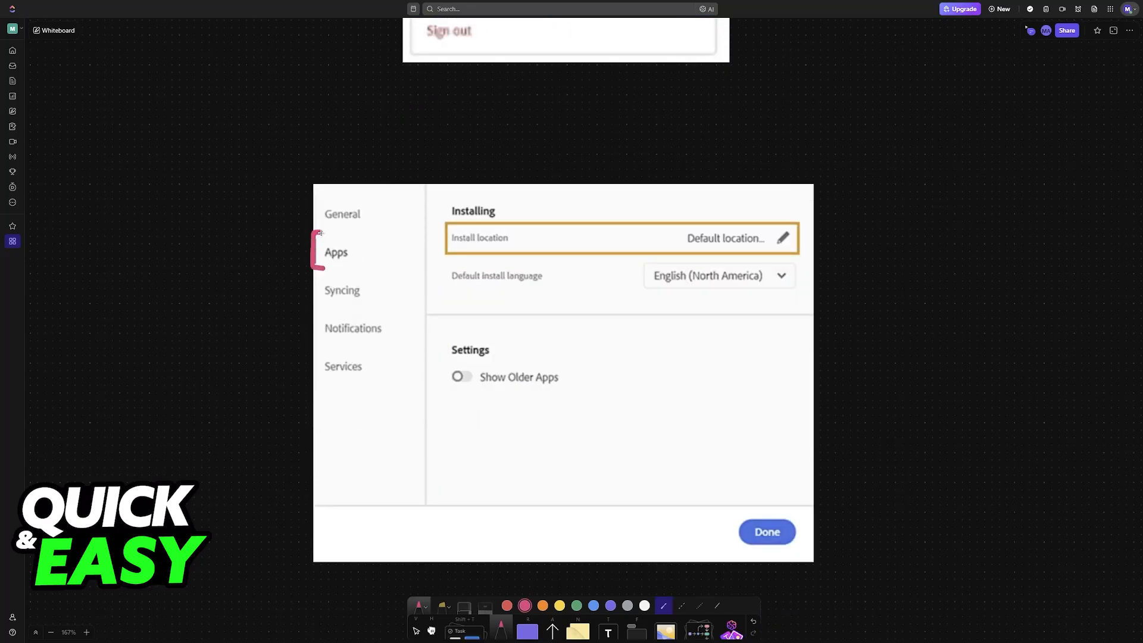
mouse_move(358, 268)
mouse_down()
mouse_move(357, 231)
mouse_move(432, 241)
mouse_up()
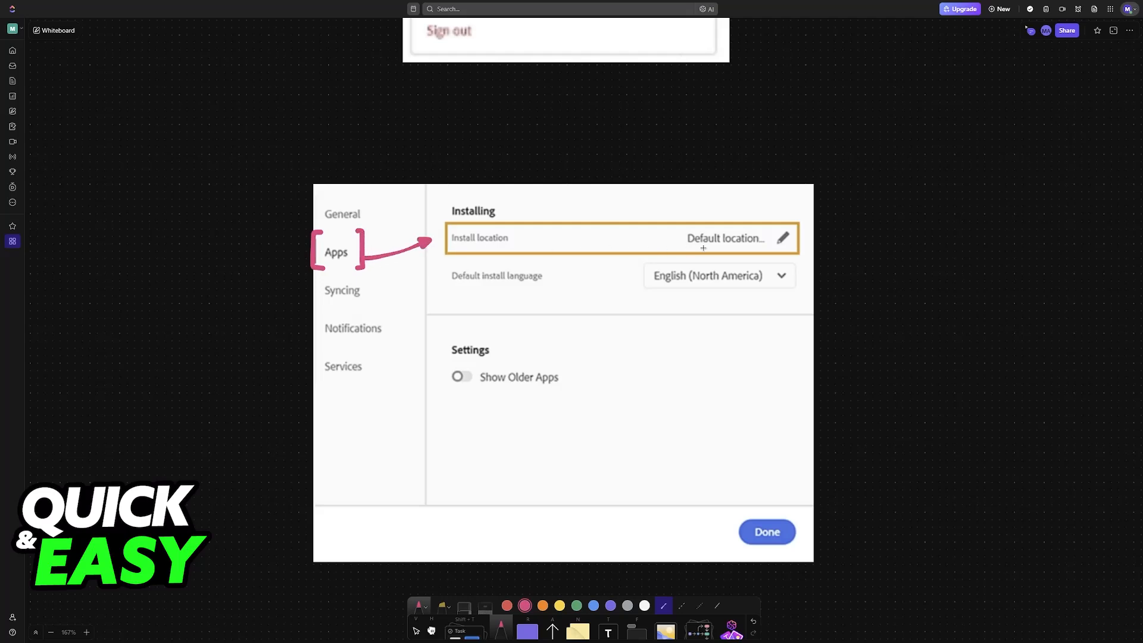
Arrow to Install location, strike Default location, circle the pencil icon and label it 'edit'.
mouse_move(678, 251)
mouse_down()
mouse_move(777, 248)
mouse_move(774, 238)
mouse_up()
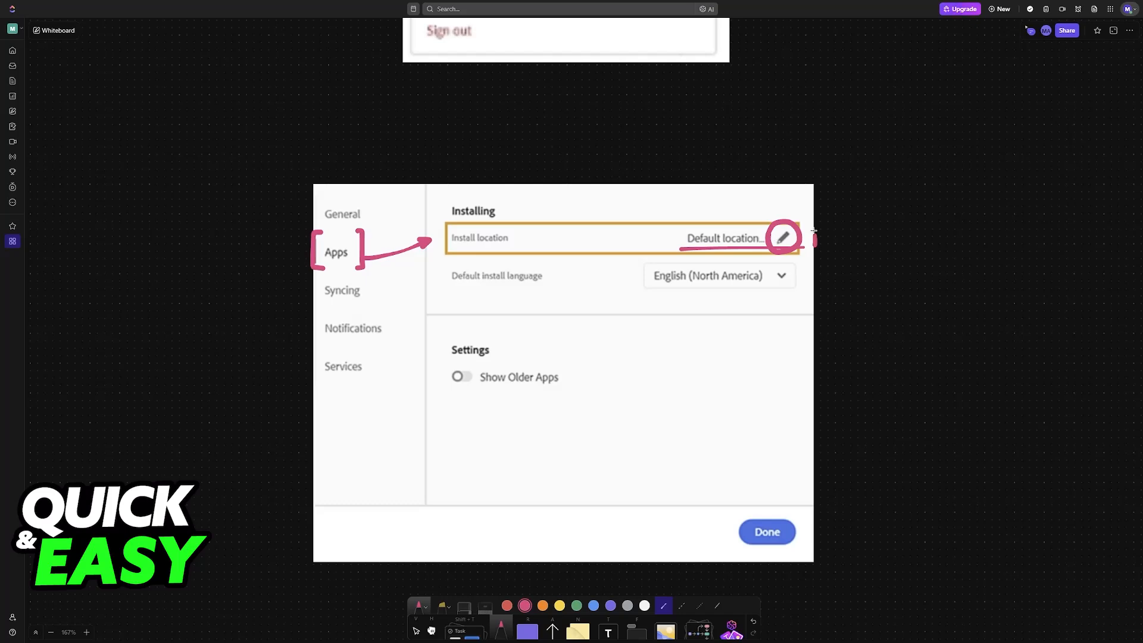
mouse_move(814, 229)
mouse_down()
mouse_move(815, 249)
mouse_move(842, 184)
mouse_move(890, 188)
mouse_up()
click(870, 166)
drag(875, 168, 893, 166)
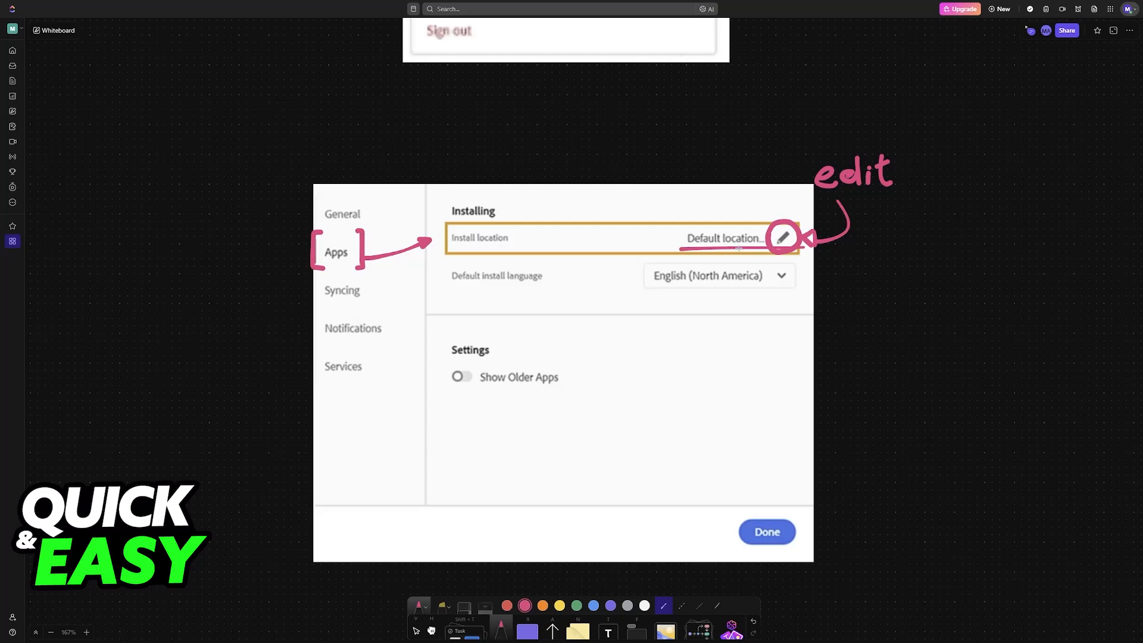
drag(685, 237, 771, 236)
scroll(702, 239, up, 3)
scroll(736, 269, up, 5)
scroll(736, 268, up, 3)
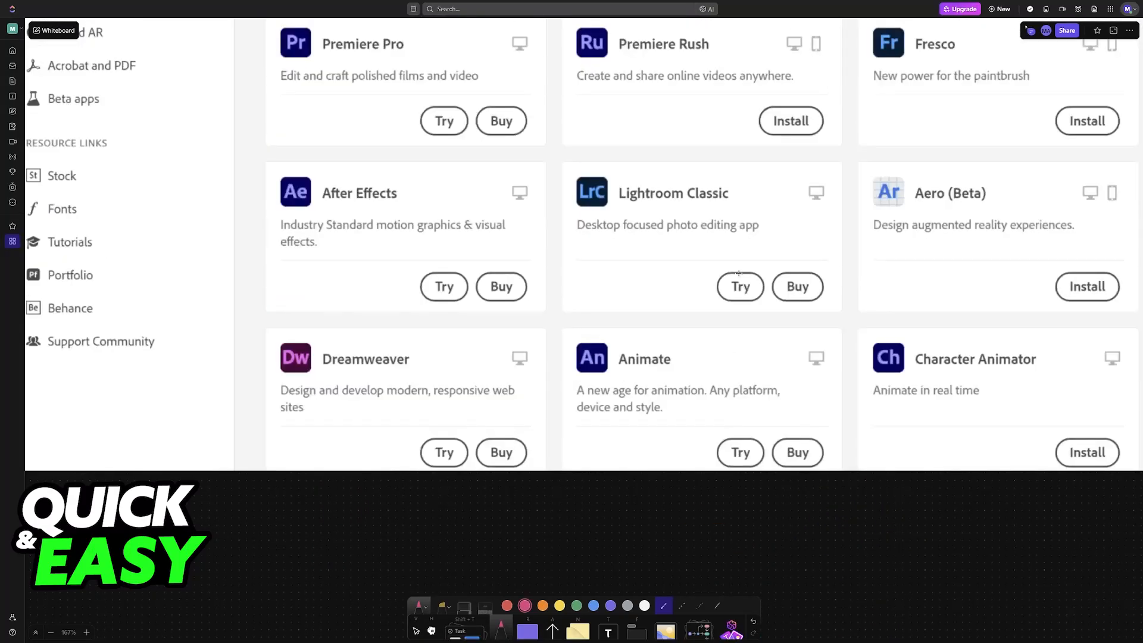
scroll(737, 269, up, 3)
ctrl+scroll(737, 268, down, 2)
scroll(735, 275, up, 2)
scroll(735, 275, right, 3)
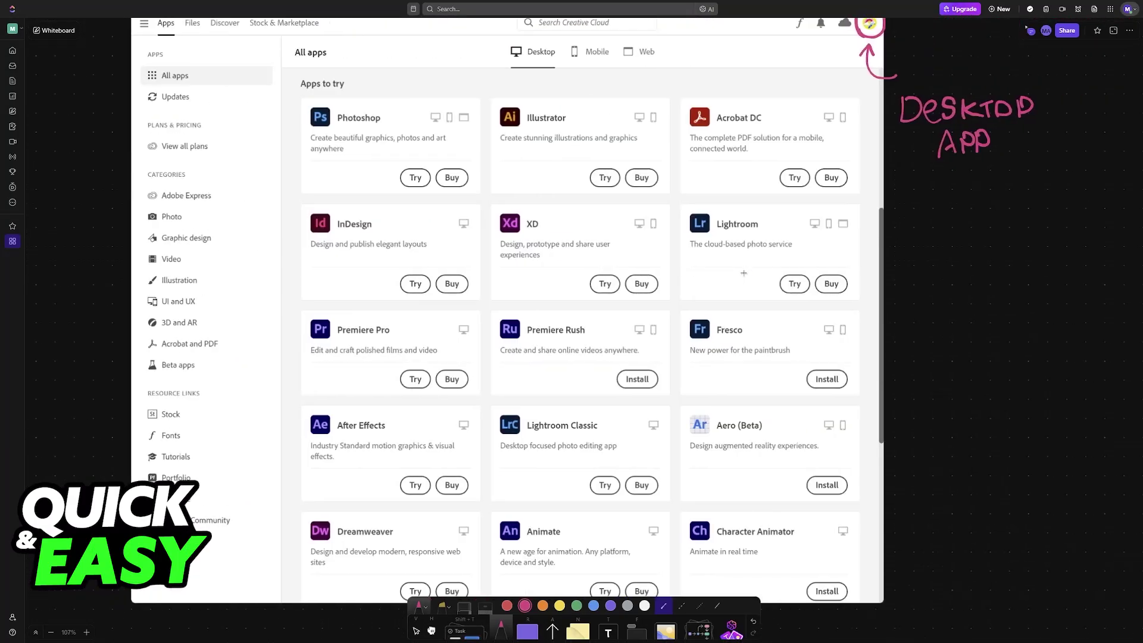
ctrl+scroll(597, 332, down, 2)
scroll(590, 354, left, 2)
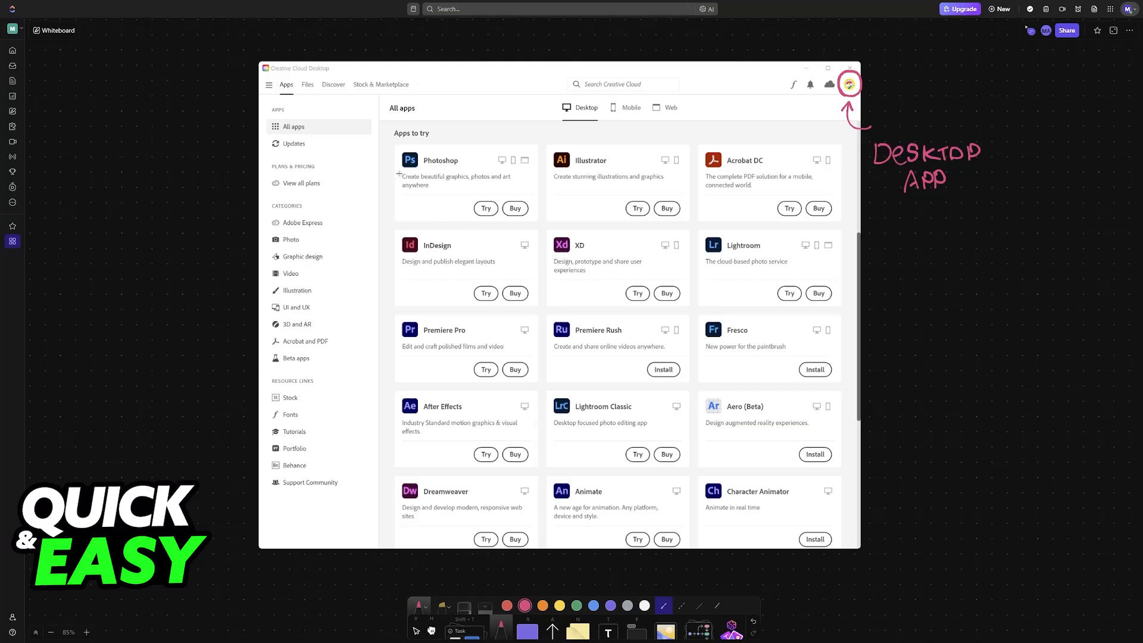
Underline Photoshop, Illustrator, Acrobat DC, Lightroom, Fresco, Lightroom Classic and After Effects in pink.
drag(399, 173, 461, 162)
drag(564, 171, 607, 169)
drag(709, 174, 770, 170)
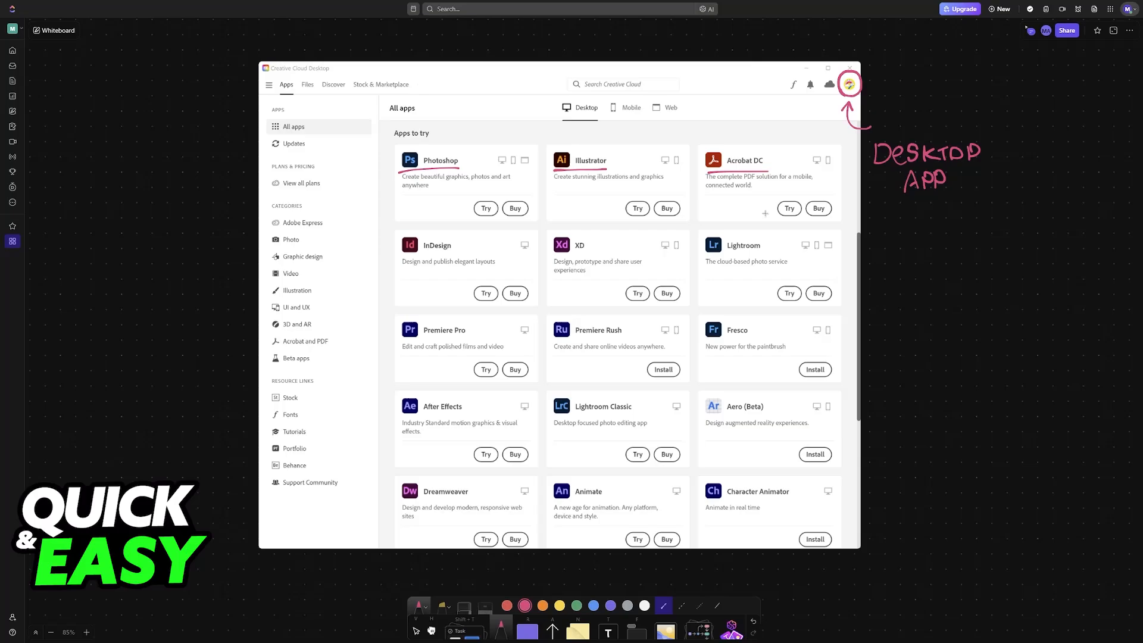
drag(707, 258, 763, 255)
drag(706, 339, 751, 338)
drag(596, 419, 630, 417)
drag(400, 419, 463, 416)
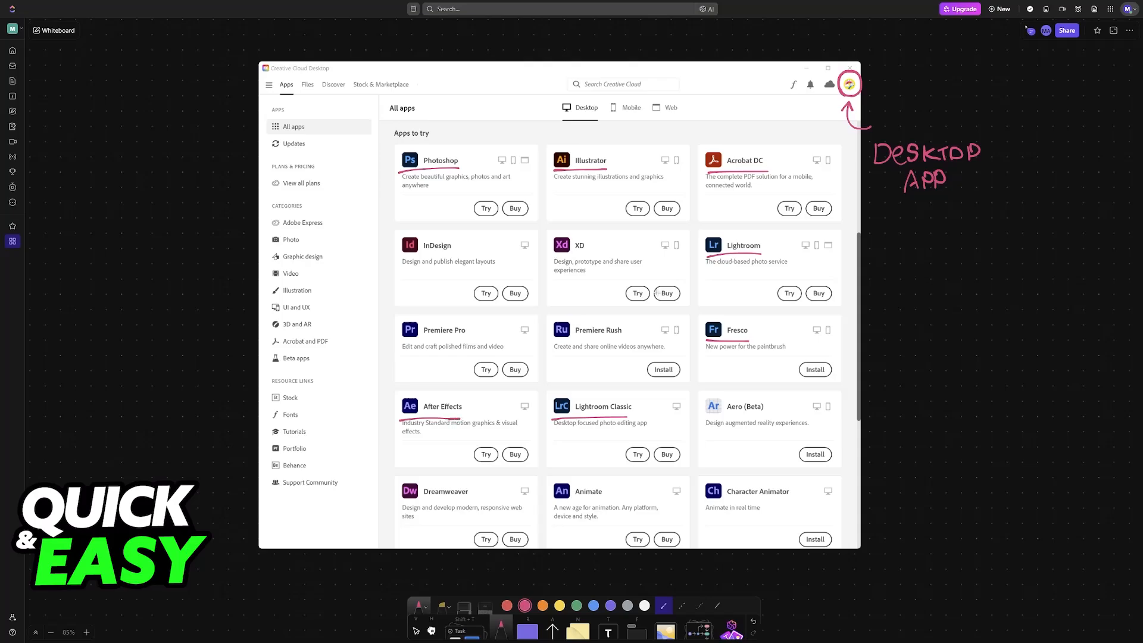
scroll(877, 101, down, 10)
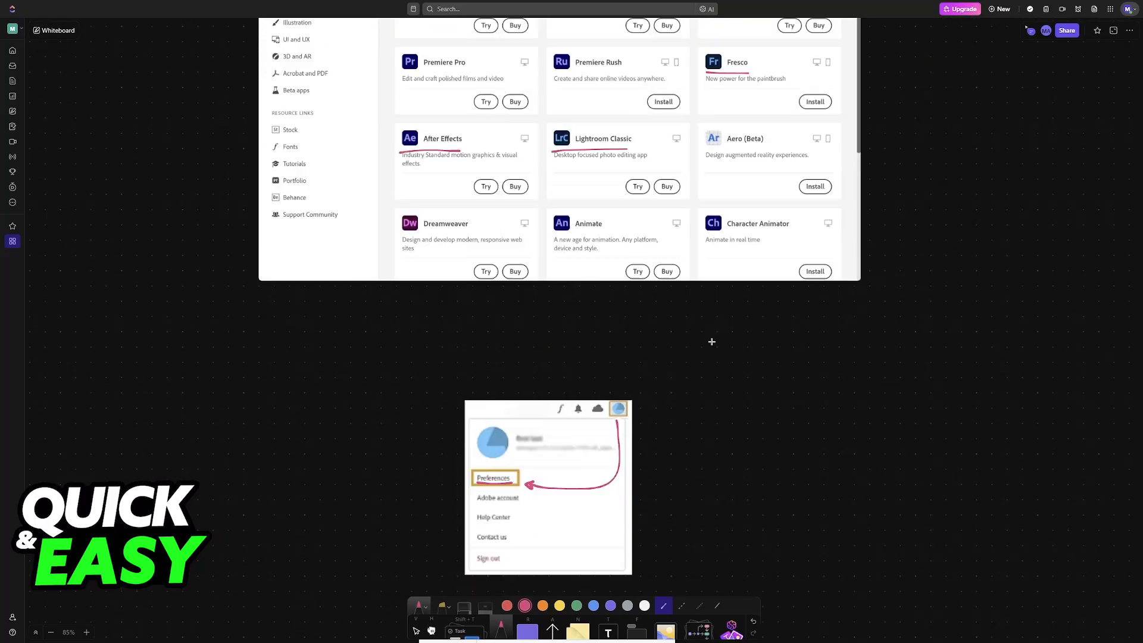
scroll(579, 447, up, 5)
scroll(501, 437, down, 4)
scroll(564, 331, down, 2)
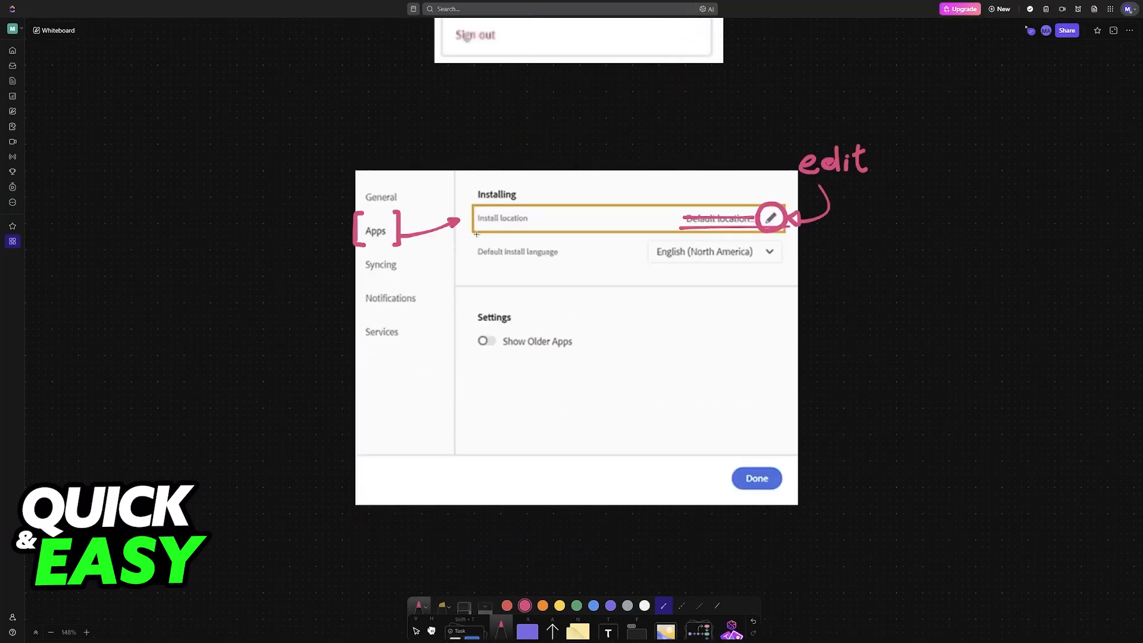
Draw a pink underline beneath the Install location label on the settings screenshot.
drag(472, 228, 529, 227)
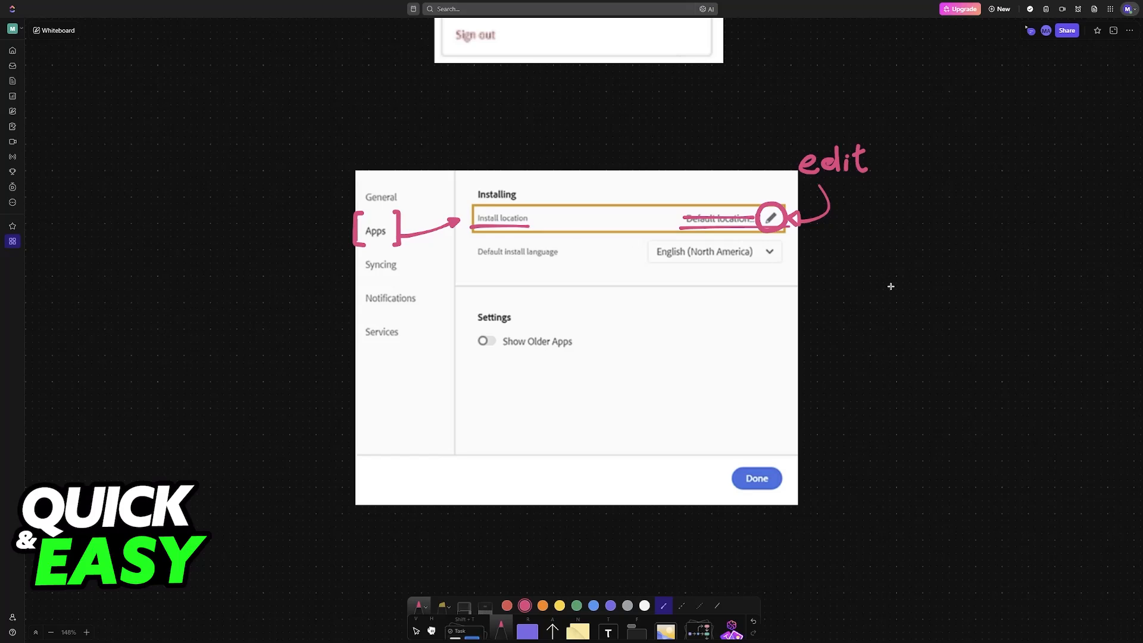